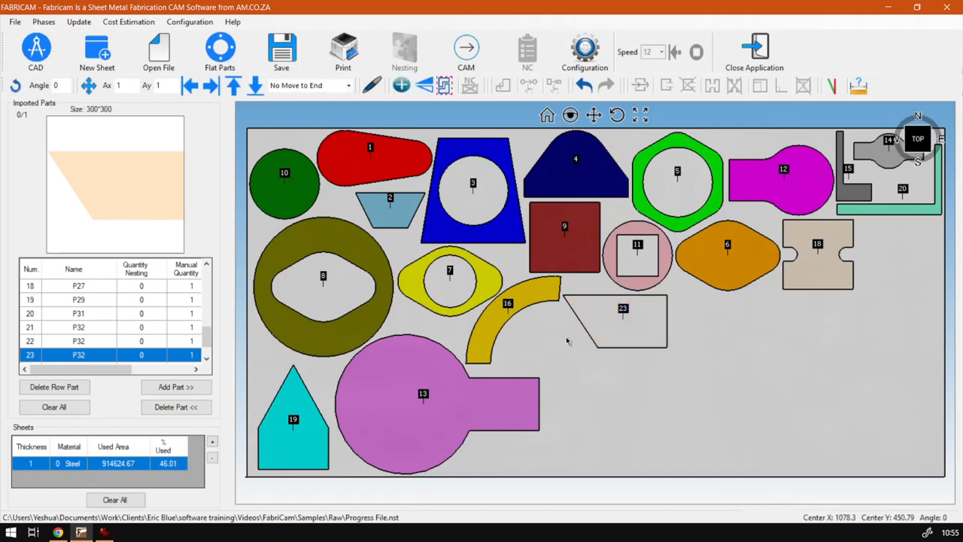
# - Clear the selection on the sheet and open the P33 template from the flat parts library
pyautogui.click(567, 340)
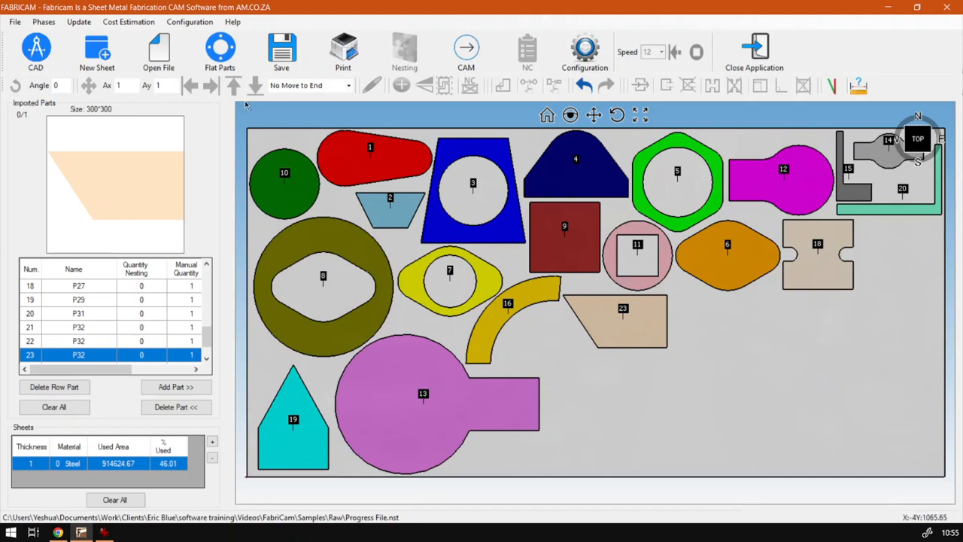
pyautogui.click(218, 51)
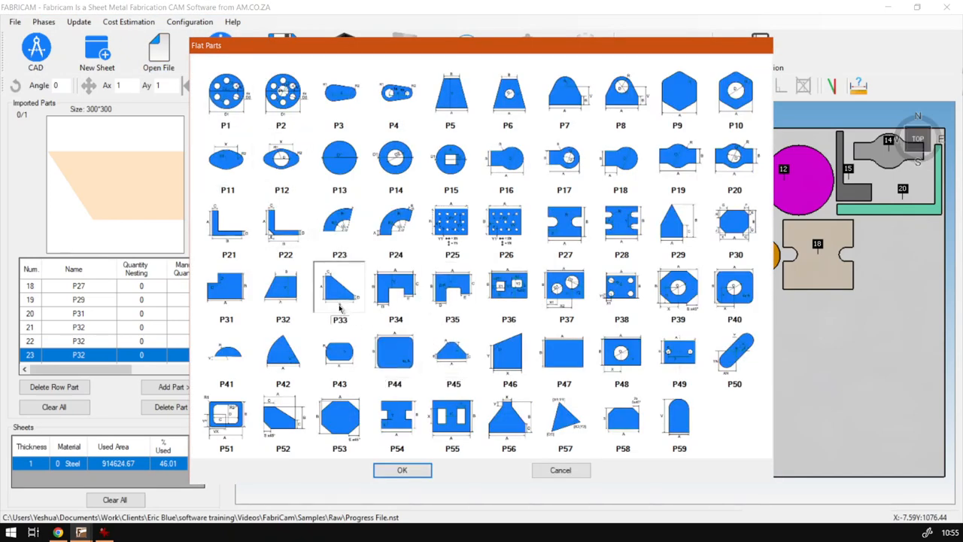
pyautogui.click(338, 291)
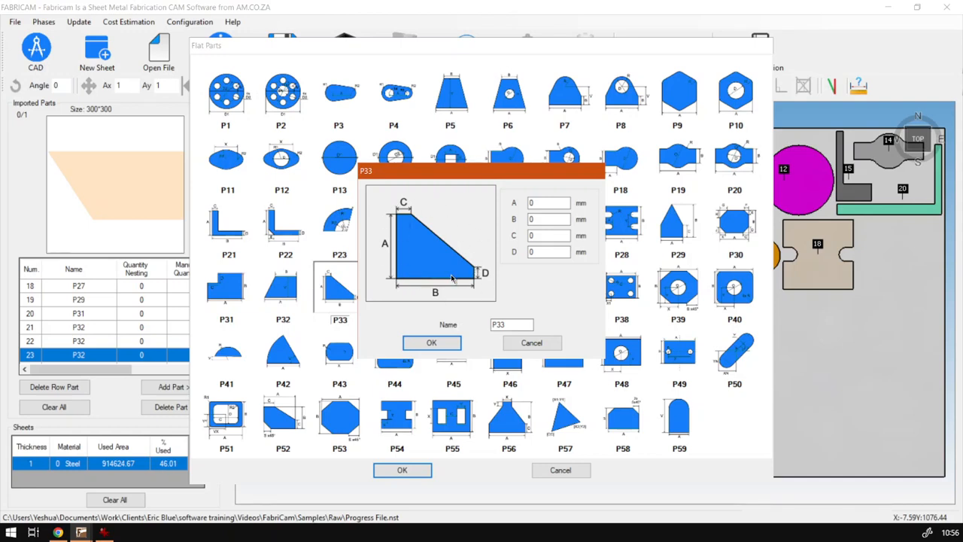
# - Set the P33 dimensions to A 150, B 300, C 150 and D 80 mm, and preview the resulting outline
pyautogui.click(561, 203)
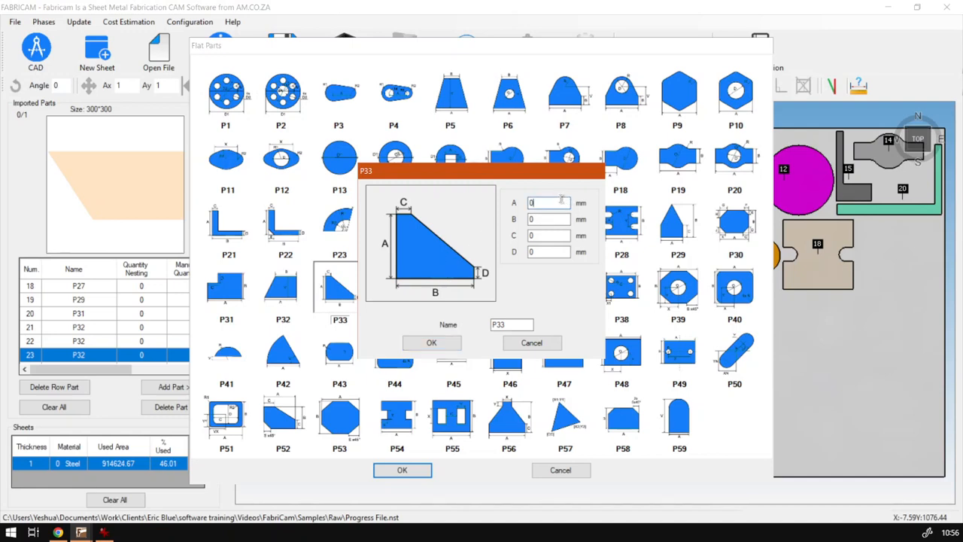
pyautogui.write('150')
pyautogui.click(544, 219)
pyautogui.write('30')
pyautogui.press('Tab')
pyautogui.write('15')
pyautogui.press('Tab')
pyautogui.write('8')
pyautogui.click(433, 343)
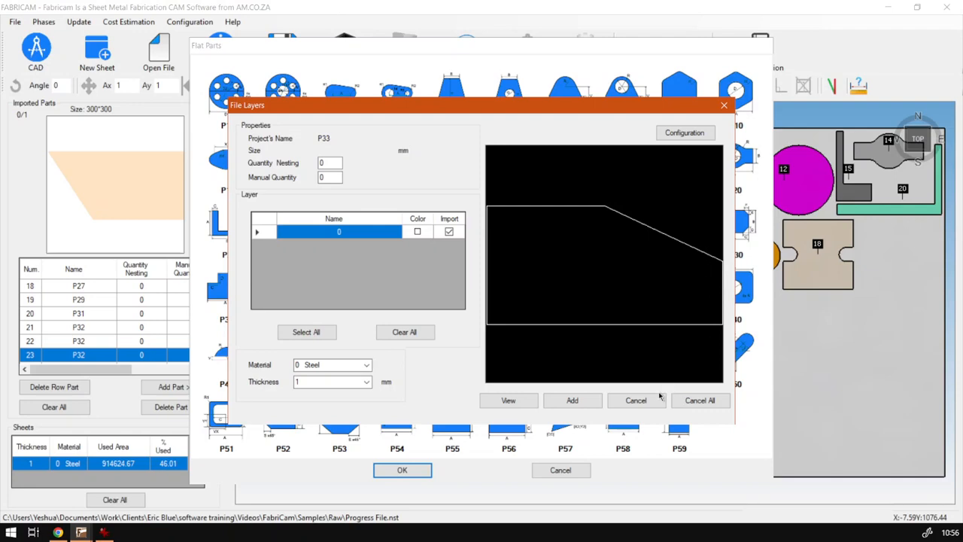
pyautogui.click(635, 400)
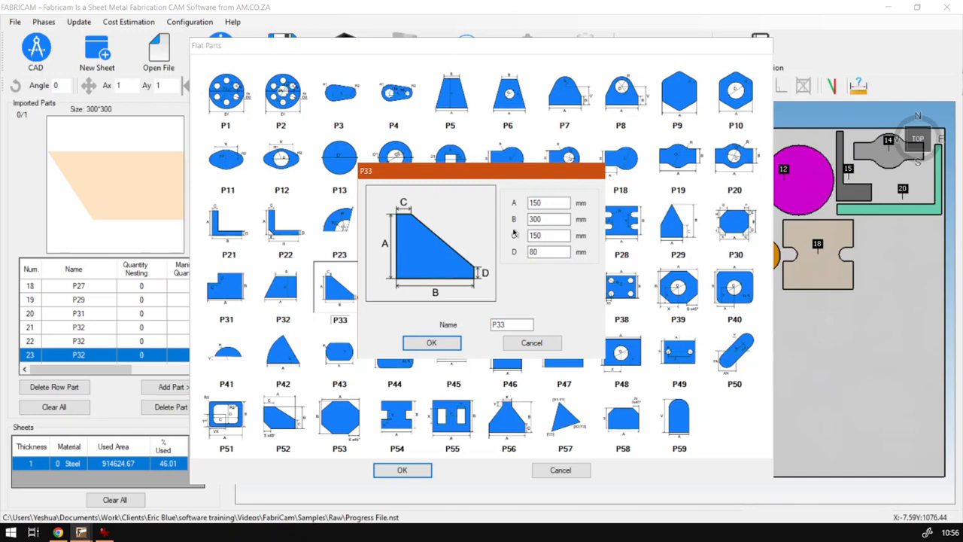
# - Try the P33 outline with C at 350 mm and D at 200 mm in the layer preview
pyautogui.moveTo(560, 236); pyautogui.dragTo(516, 236)
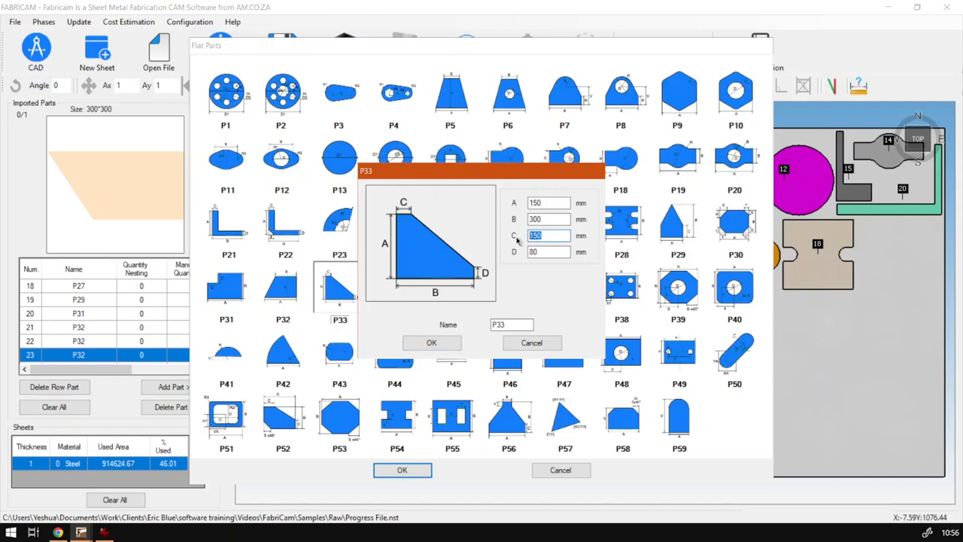
pyautogui.write('350')
pyautogui.moveTo(545, 250); pyautogui.dragTo(511, 253)
pyautogui.write('200')
pyautogui.click(435, 341)
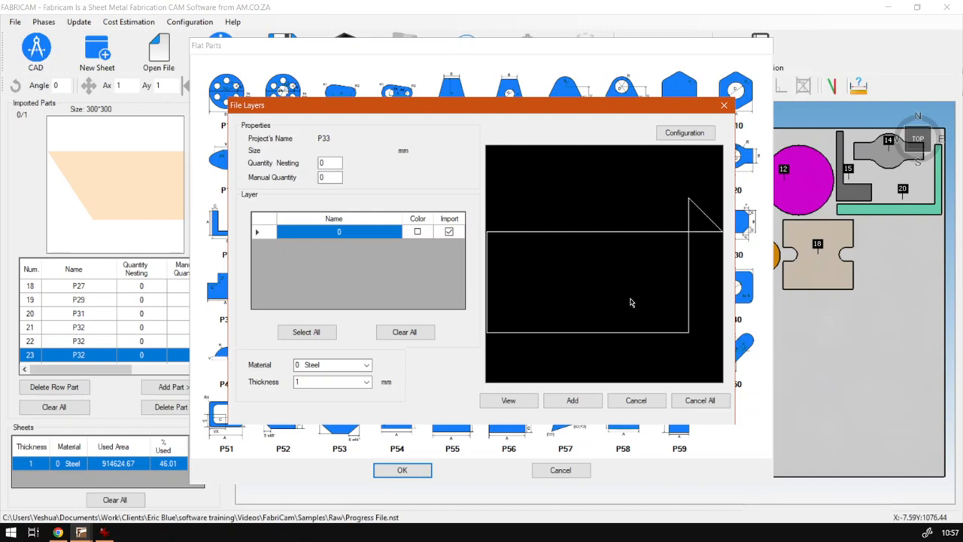
pyautogui.click(636, 400)
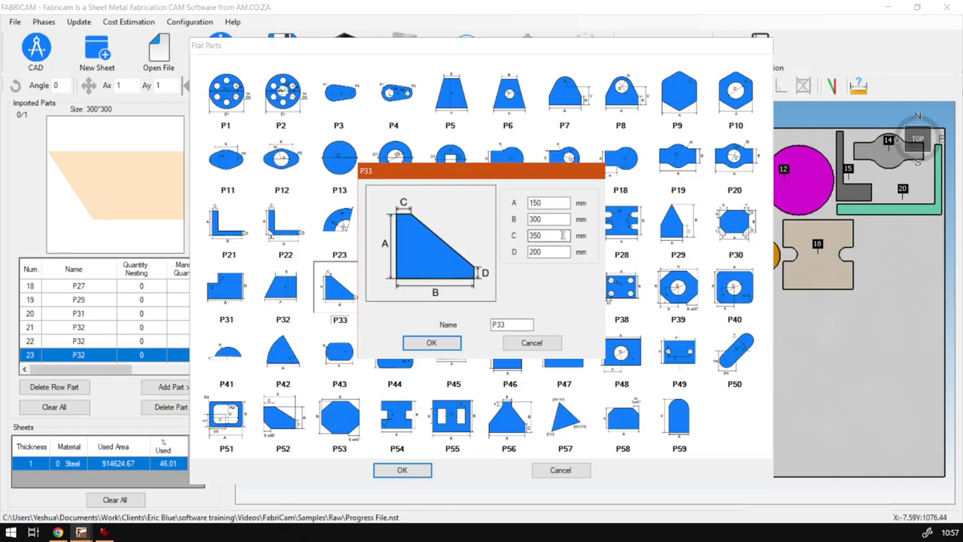
# - Set both C and D of the P33 part to 50 mm and accept the dimensions
pyautogui.moveTo(549, 234); pyautogui.dragTo(516, 238)
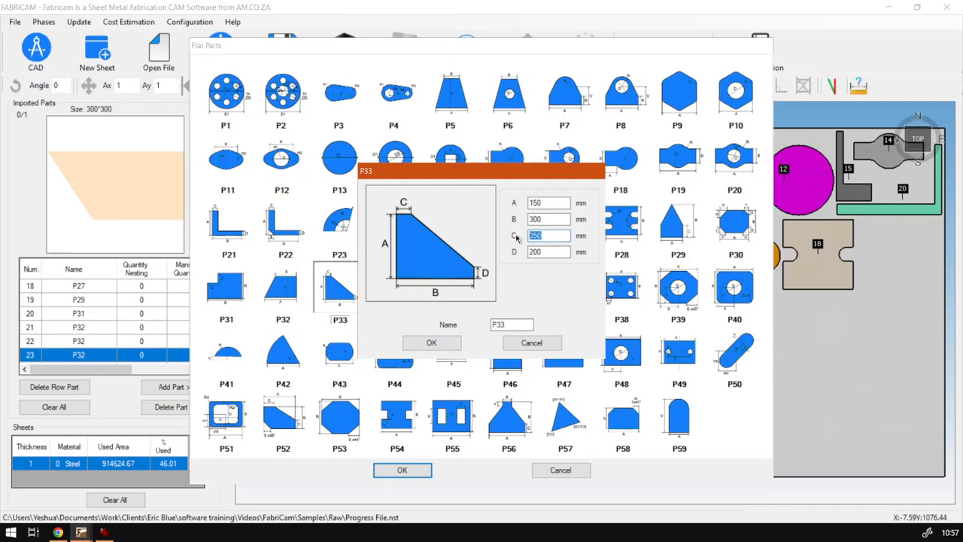
pyautogui.write('50')
pyautogui.moveTo(557, 253); pyautogui.dragTo(511, 253)
pyautogui.write('50')
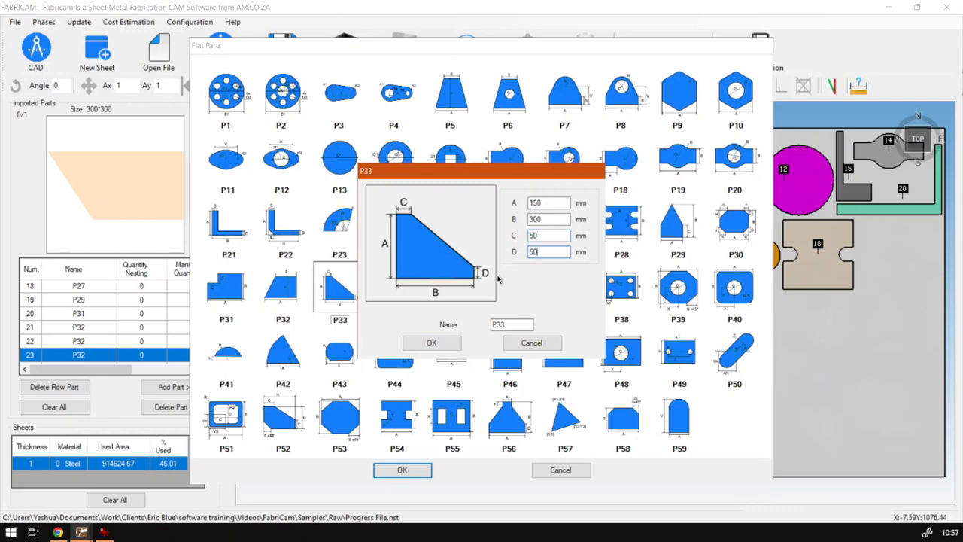
pyautogui.click(432, 343)
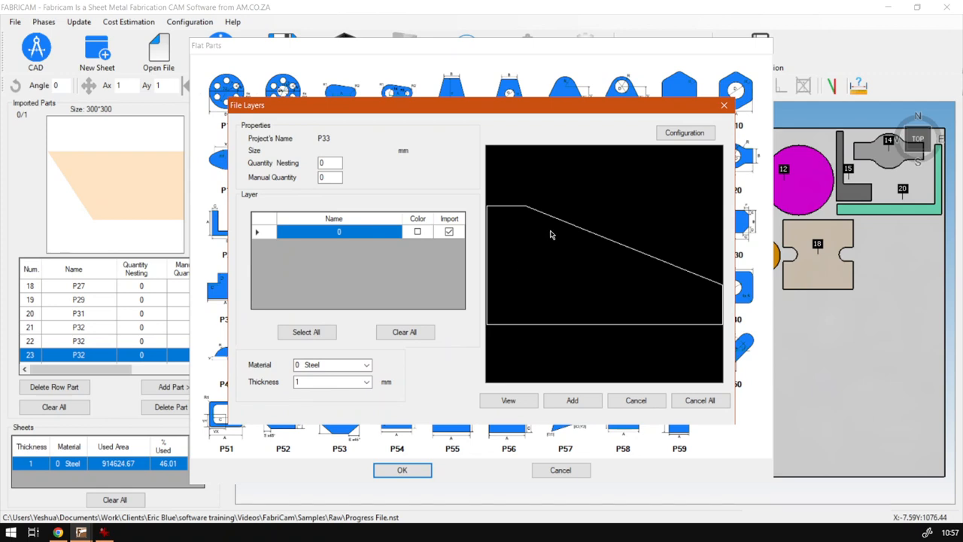
# - Import the P33 part with a manual quantity of 1 and place it on the sheet just below part 23
pyautogui.doubleClick(342, 178)
pyautogui.write('1')
pyautogui.click(574, 400)
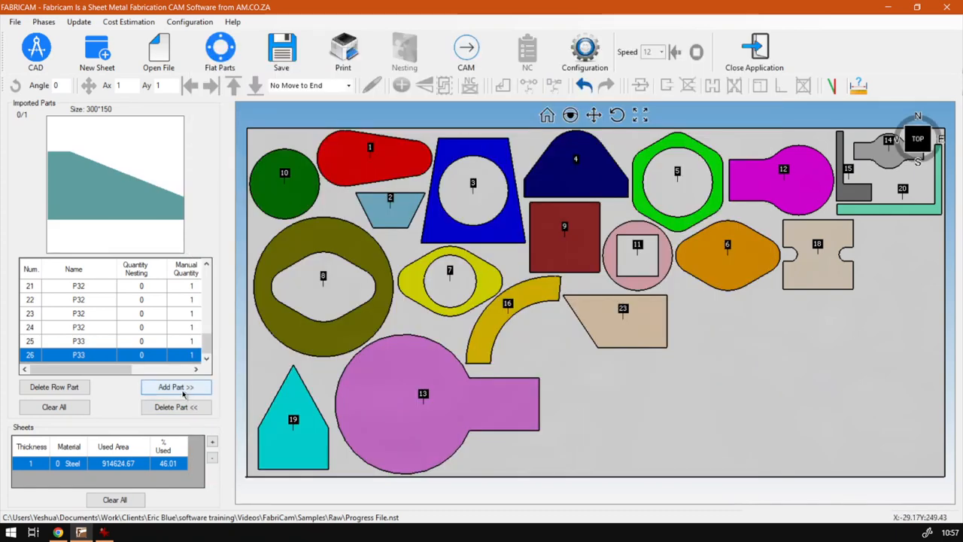
pyautogui.moveTo(578, 363)
pyautogui.mouseDown()
pyautogui.moveTo(596, 371)
pyautogui.moveTo(589, 374)
pyautogui.mouseUp()
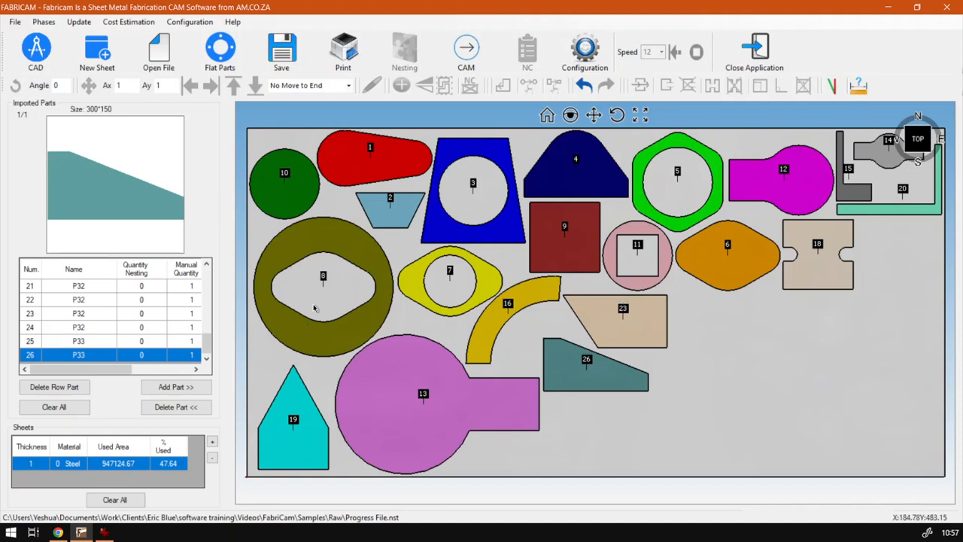
pyautogui.click(332, 326)
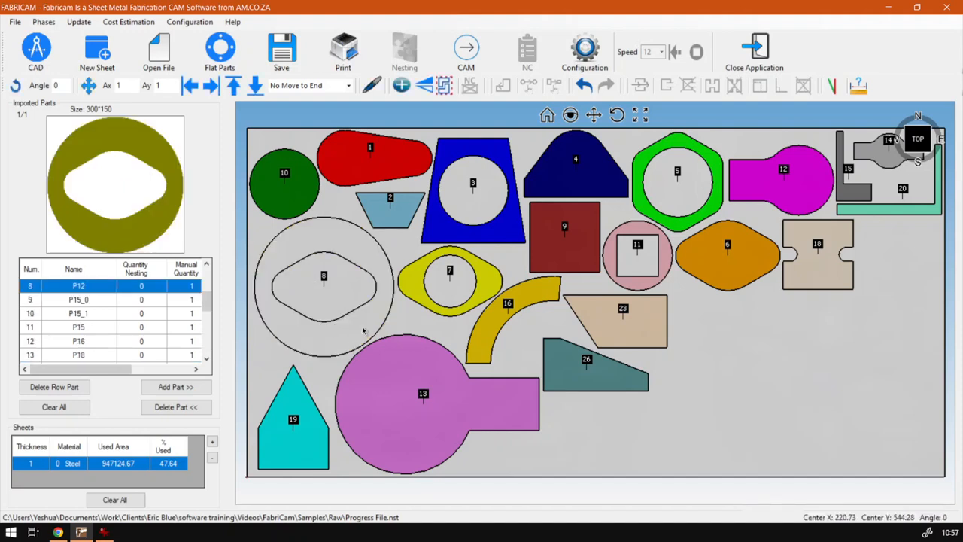
pyautogui.click(734, 350)
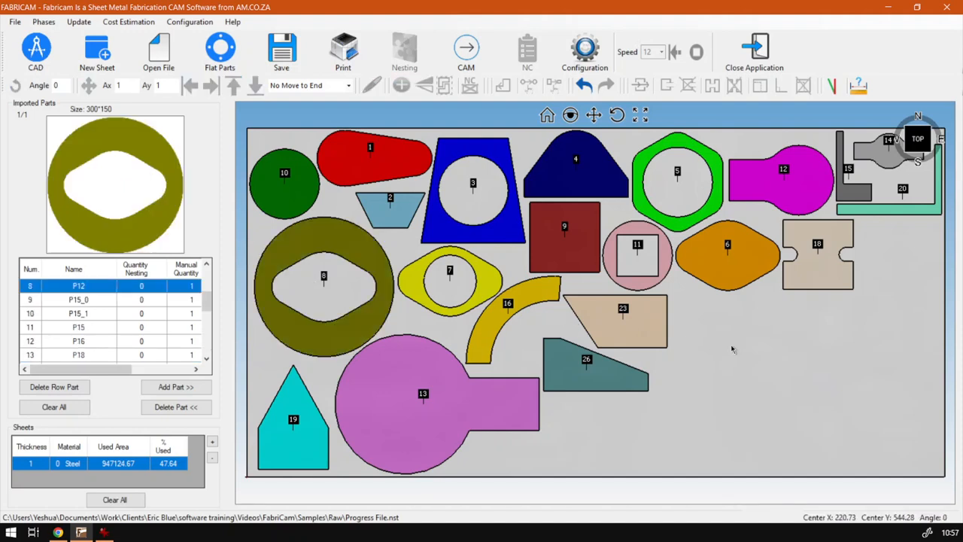
pyautogui.click(622, 381)
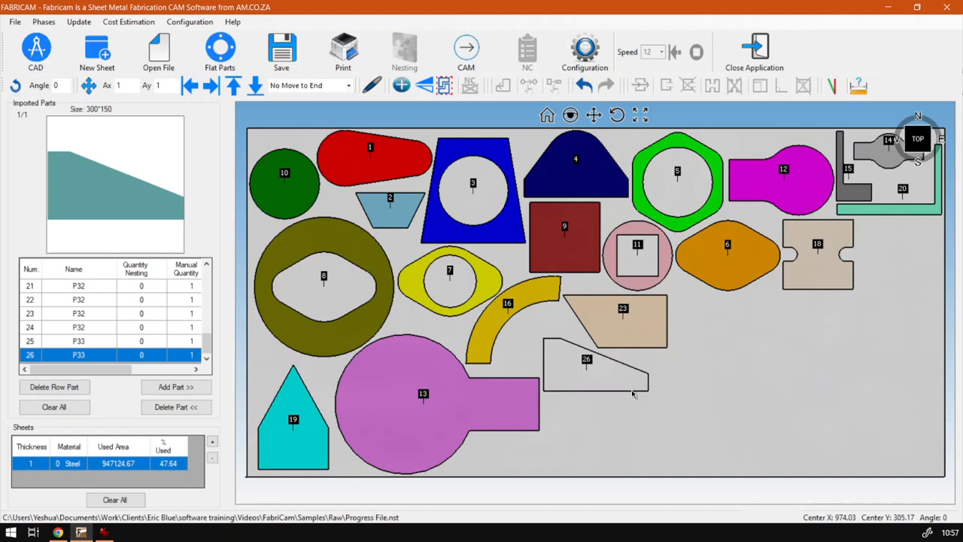
pyautogui.click(698, 408)
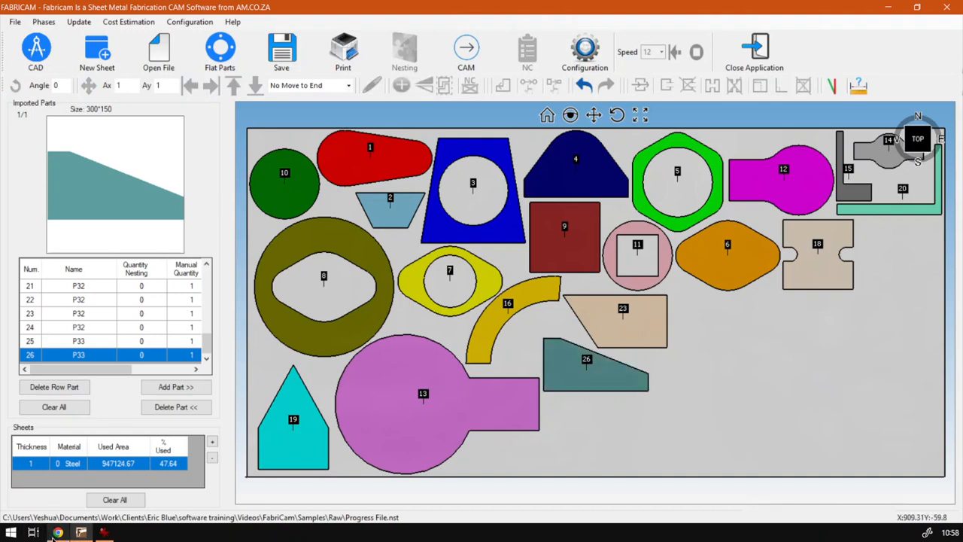
# - Switch to Chrome to view the softwaretraining.co.za website
pyautogui.click(58, 532)
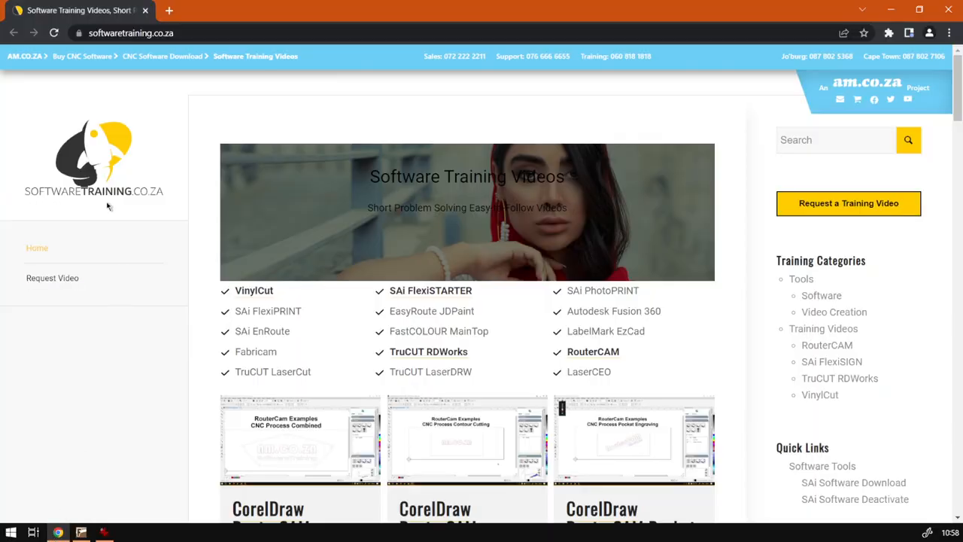